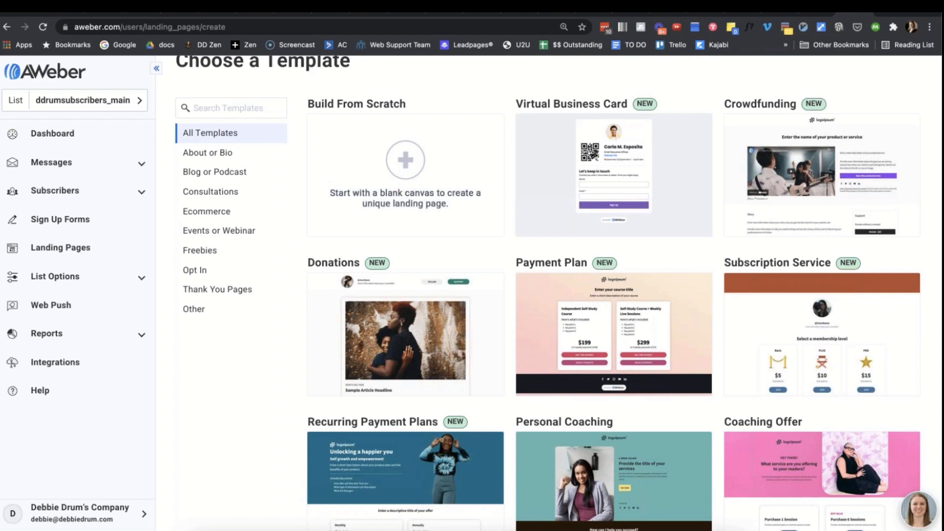
Step: Choose the Personal Coaching template for the new landing page
{"action": "mouse_move", "coordinate": [614, 147]}
{"action": "scroll", "coordinate": [613, 148], "scroll_direction": "down", "scroll_amount": 2}
{"action": "scroll", "coordinate": [600, 230], "scroll_direction": "down", "scroll_amount": 3}
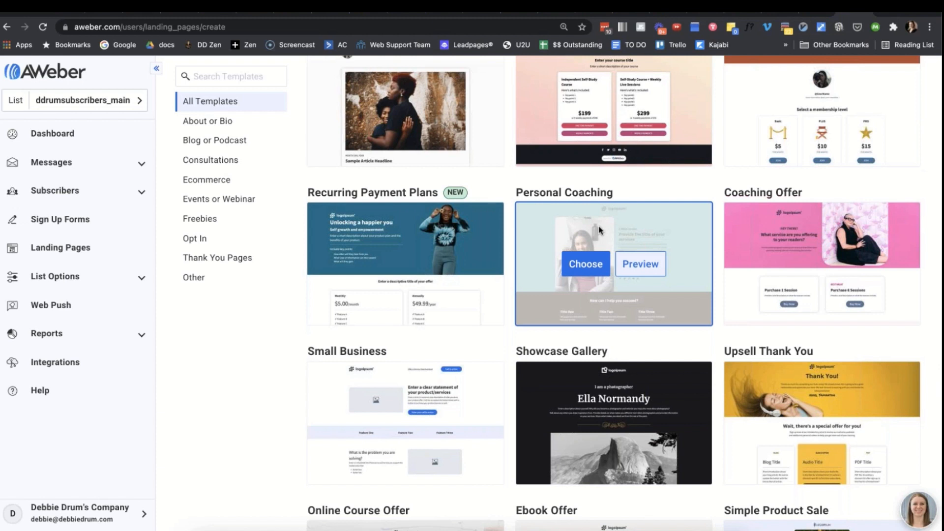
{"action": "left_click", "coordinate": [594, 267]}
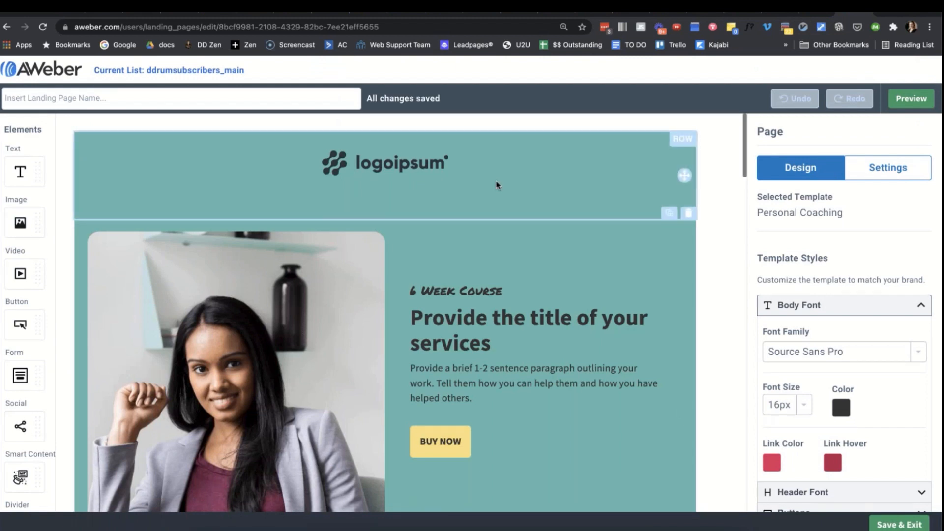
Step: Delete the logo row above the coach photo and course title
{"action": "left_click", "coordinate": [688, 214]}
{"action": "scroll", "coordinate": [493, 215], "scroll_direction": "down", "scroll_amount": 2}
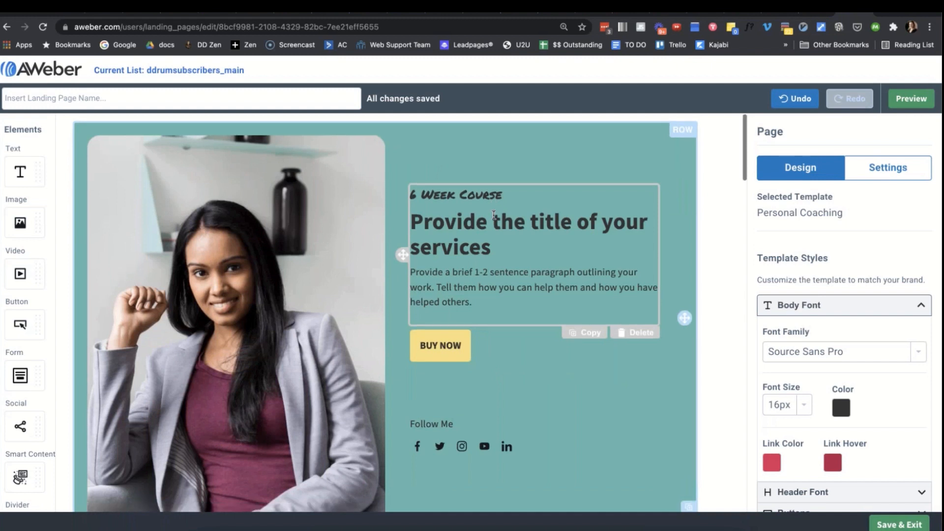
{"action": "scroll", "coordinate": [301, 208], "scroll_direction": "up", "scroll_amount": 2}
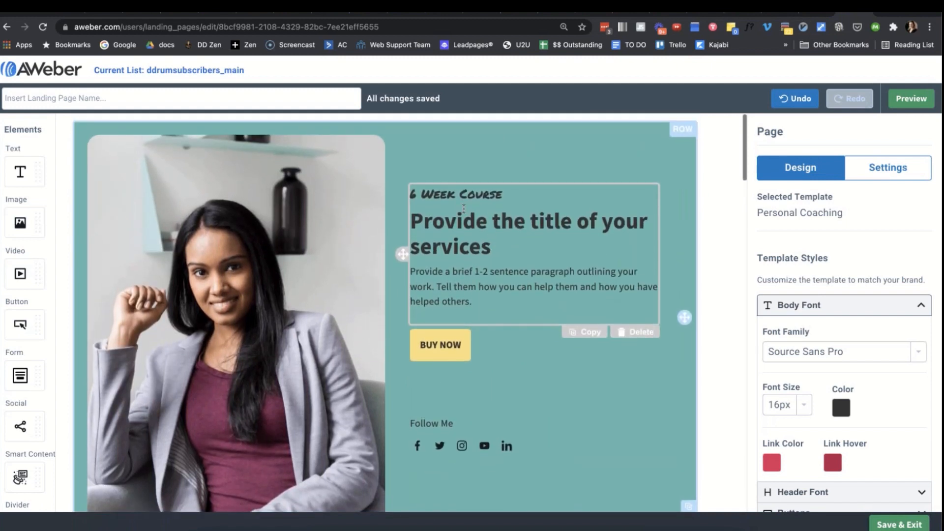
Step: Replace the heading "Provide the title of your services" with "Change Text"
{"action": "left_click", "coordinate": [499, 247]}
{"action": "left_click_drag", "start_coordinate": [498, 247], "coordinate": [412, 219]}
{"action": "type", "text": "Change Text"}
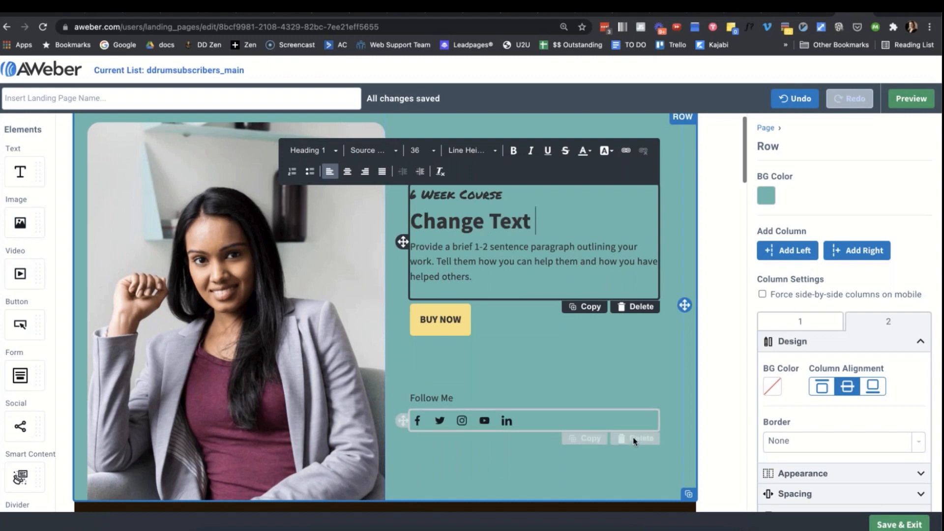
Step: Examine the template's remaining sections, including the benefit columns, business video, purchase button and client testimonials
{"action": "scroll", "coordinate": [525, 390], "scroll_direction": "down", "scroll_amount": 6}
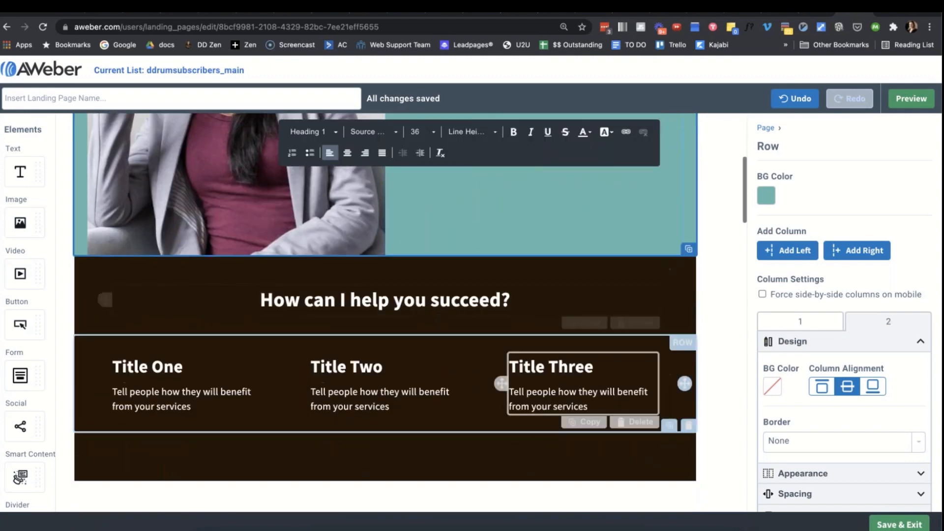
{"action": "scroll", "coordinate": [476, 390], "scroll_direction": "down", "scroll_amount": 1}
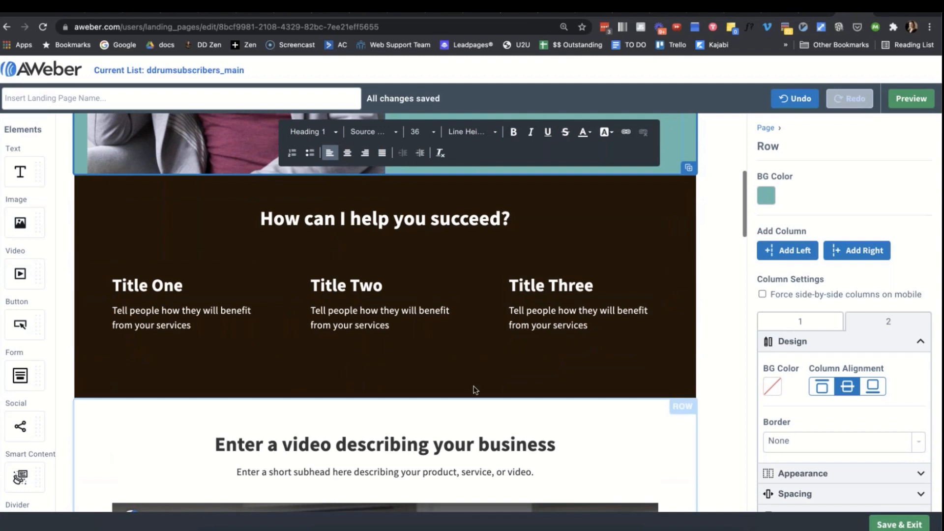
{"action": "scroll", "coordinate": [475, 390], "scroll_direction": "down", "scroll_amount": 3}
{"action": "scroll", "coordinate": [405, 293], "scroll_direction": "down", "scroll_amount": 4}
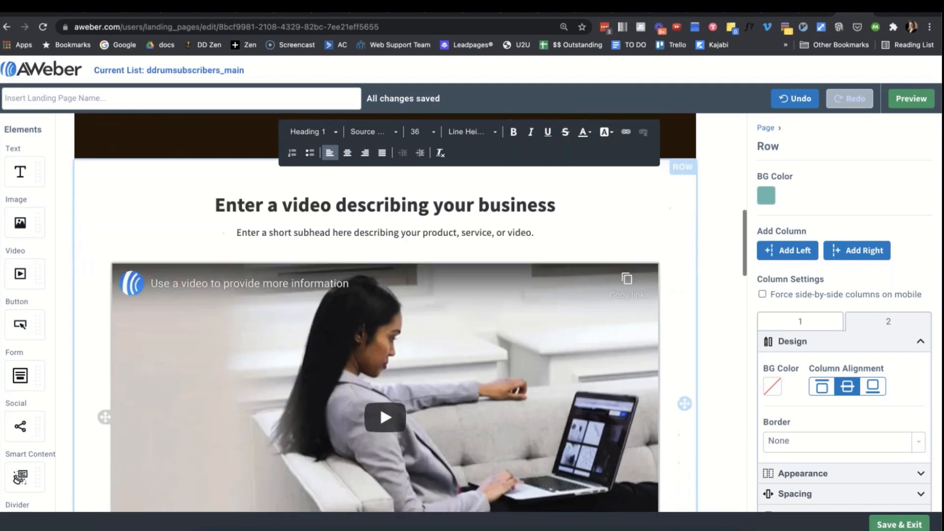
{"action": "scroll", "coordinate": [406, 293], "scroll_direction": "down", "scroll_amount": 1}
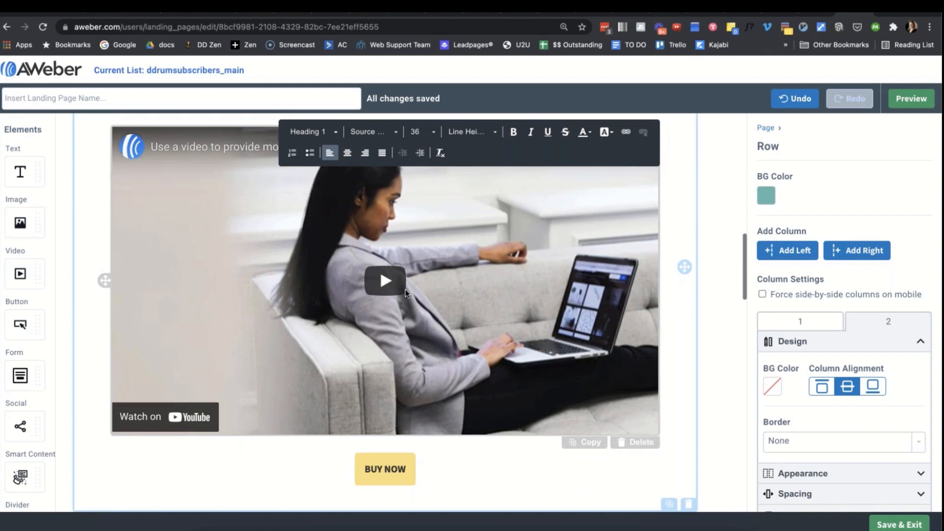
{"action": "scroll", "coordinate": [405, 289], "scroll_direction": "down", "scroll_amount": 3}
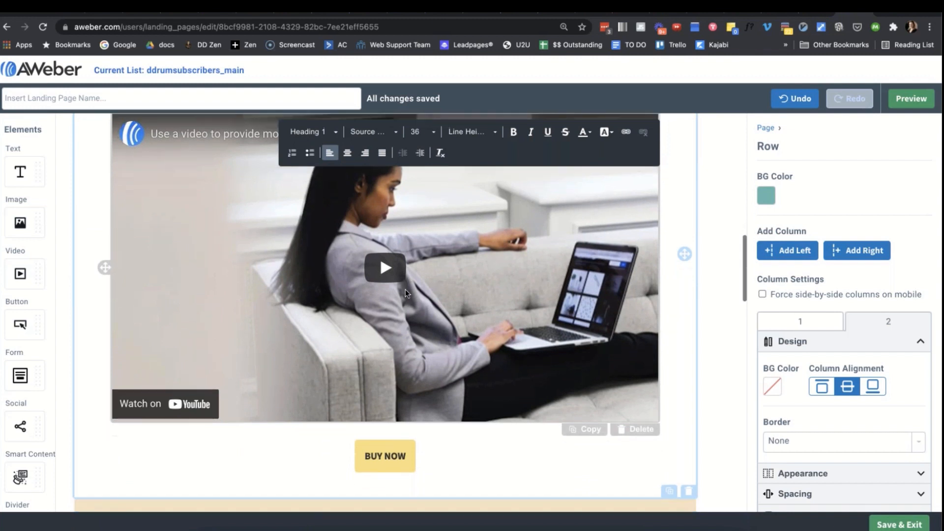
{"action": "scroll", "coordinate": [405, 289], "scroll_direction": "down", "scroll_amount": 1}
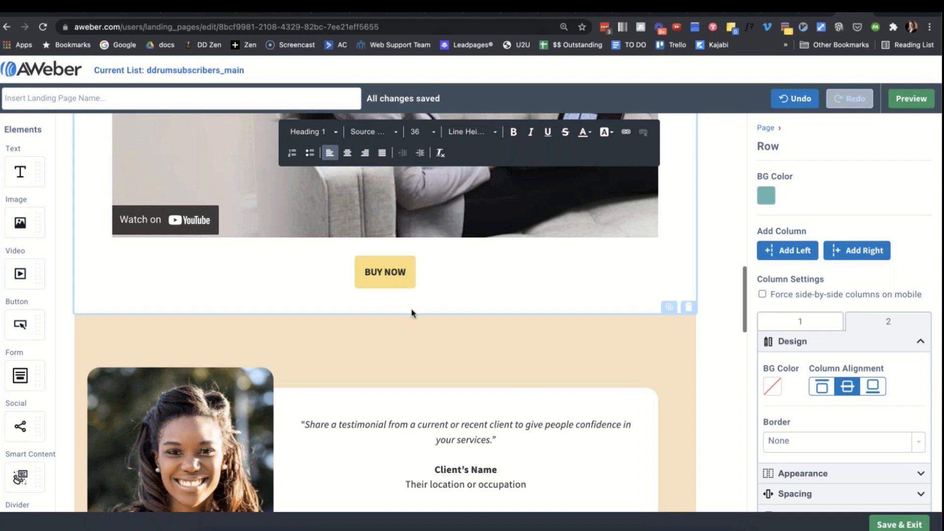
{"action": "scroll", "coordinate": [411, 312], "scroll_direction": "down", "scroll_amount": 1}
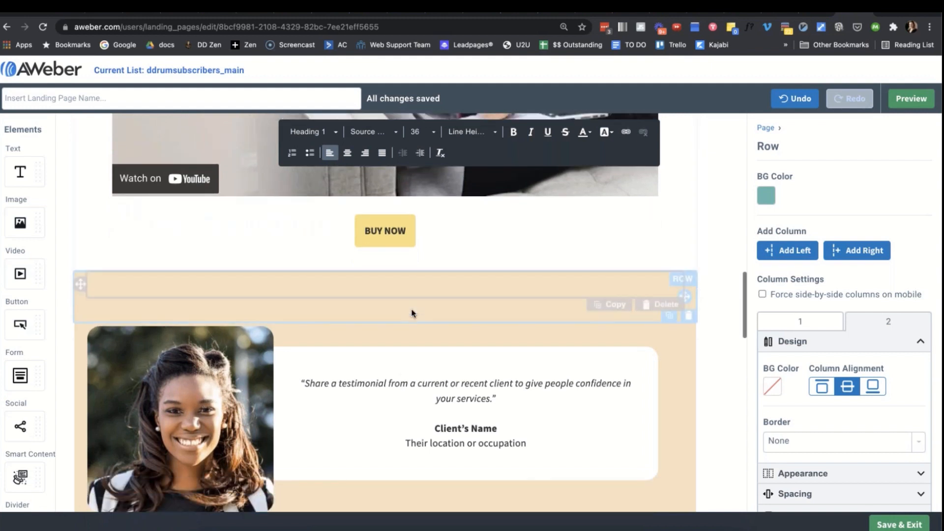
{"action": "scroll", "coordinate": [411, 312], "scroll_direction": "down", "scroll_amount": 3}
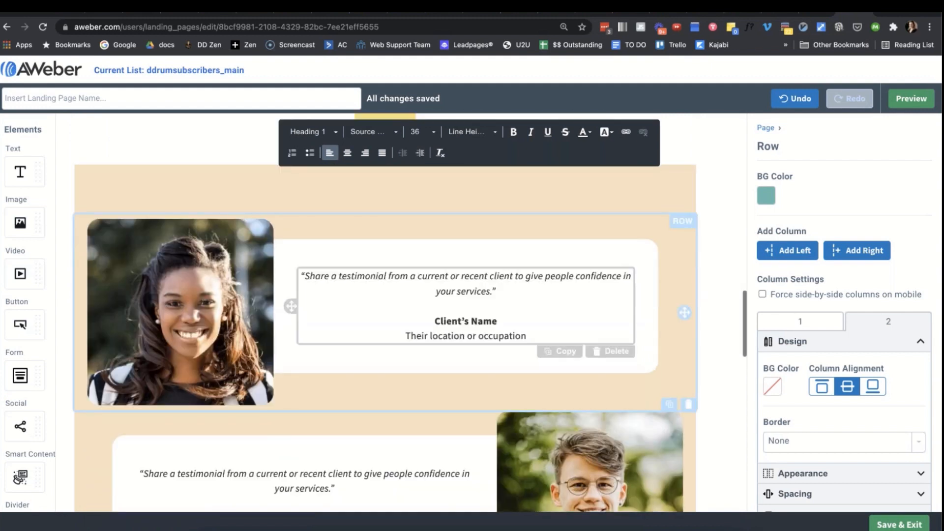
{"action": "scroll", "coordinate": [411, 312], "scroll_direction": "up", "scroll_amount": 3}
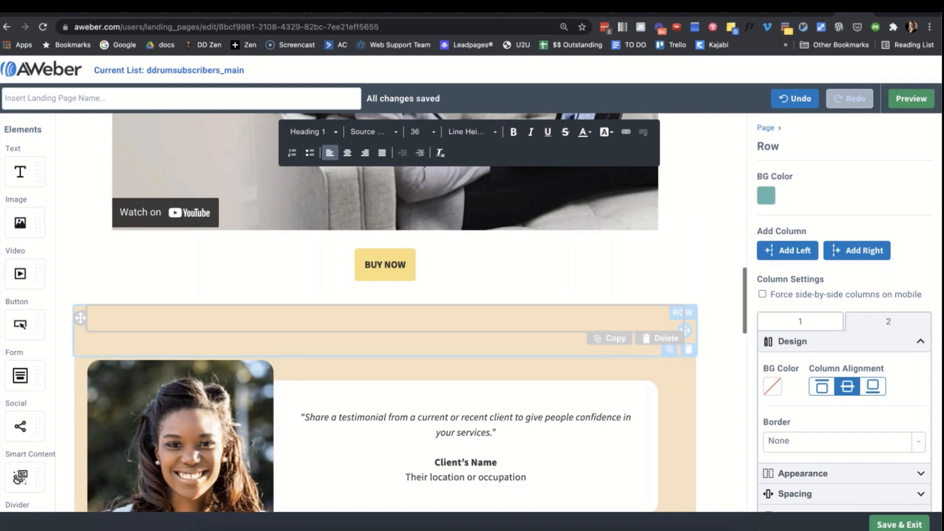
Step: Open the ecommerce settings of the BUY NOW button below the video and expand its Button styling options
{"action": "left_click", "coordinate": [384, 265]}
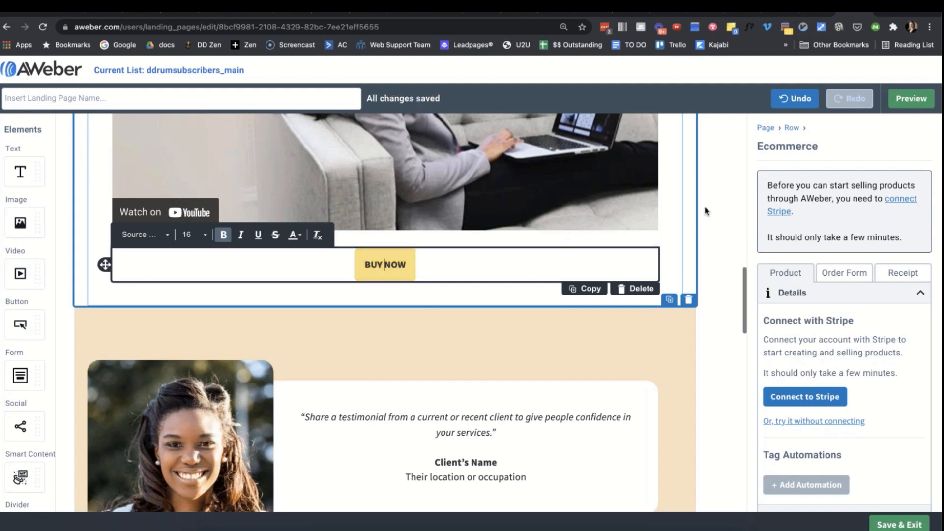
{"action": "scroll", "coordinate": [761, 201], "scroll_direction": "down", "scroll_amount": 1}
{"action": "scroll", "coordinate": [761, 201], "scroll_direction": "down", "scroll_amount": 1}
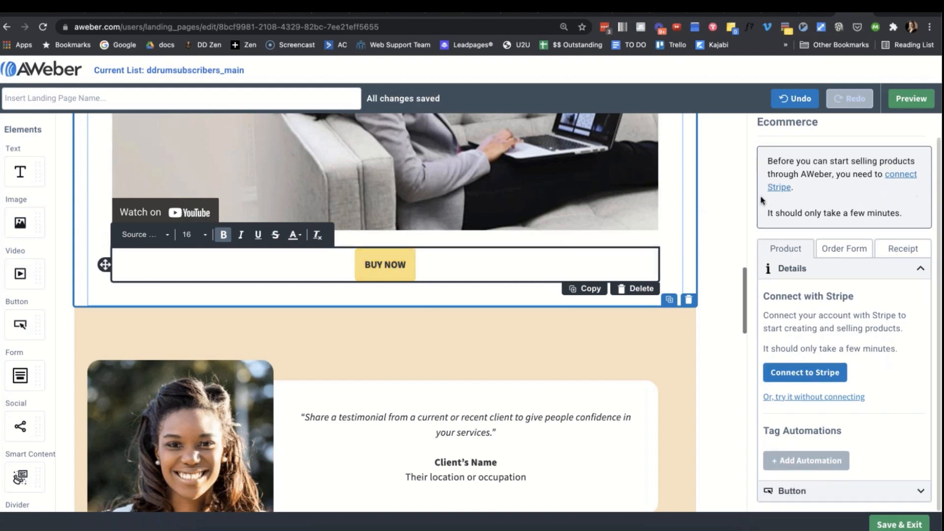
{"action": "left_click", "coordinate": [914, 489]}
{"action": "scroll", "coordinate": [844, 312], "scroll_direction": "up", "scroll_amount": 4}
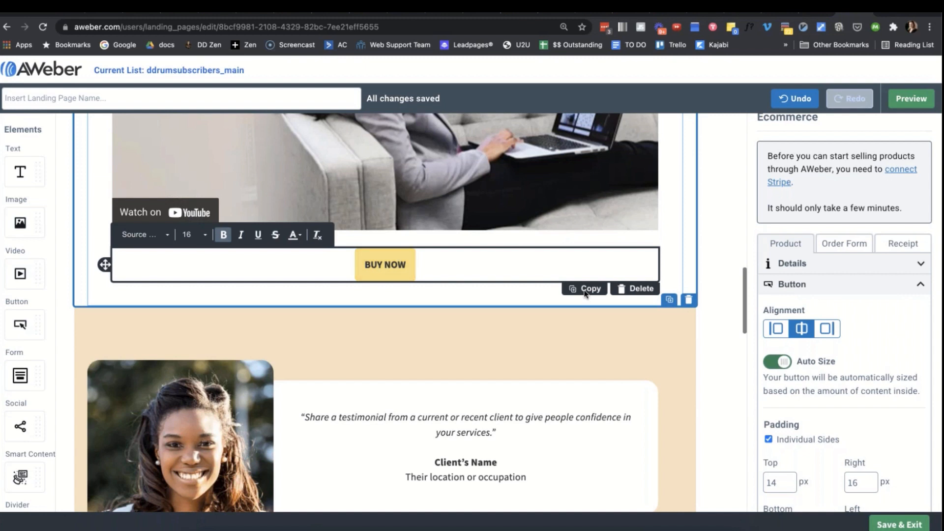
{"action": "scroll", "coordinate": [481, 246], "scroll_direction": "down", "scroll_amount": 1}
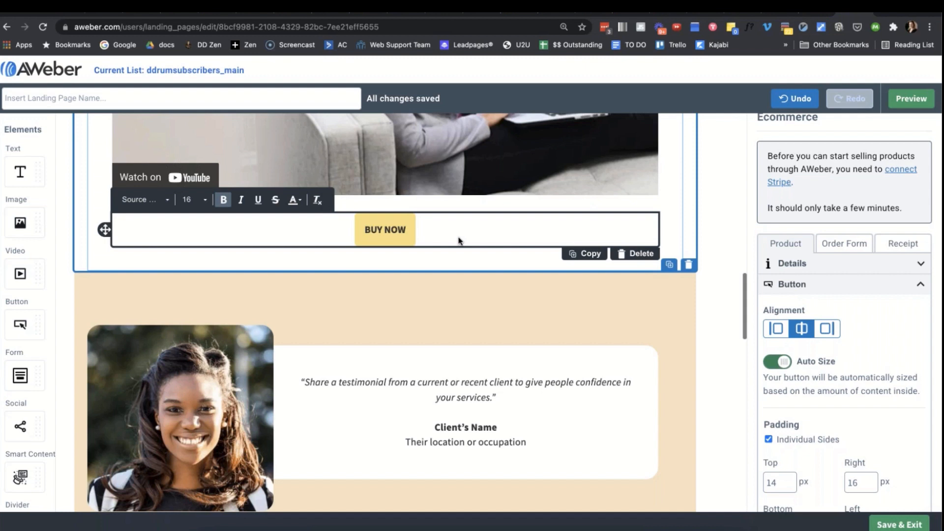
{"action": "scroll", "coordinate": [459, 240], "scroll_direction": "down", "scroll_amount": 1}
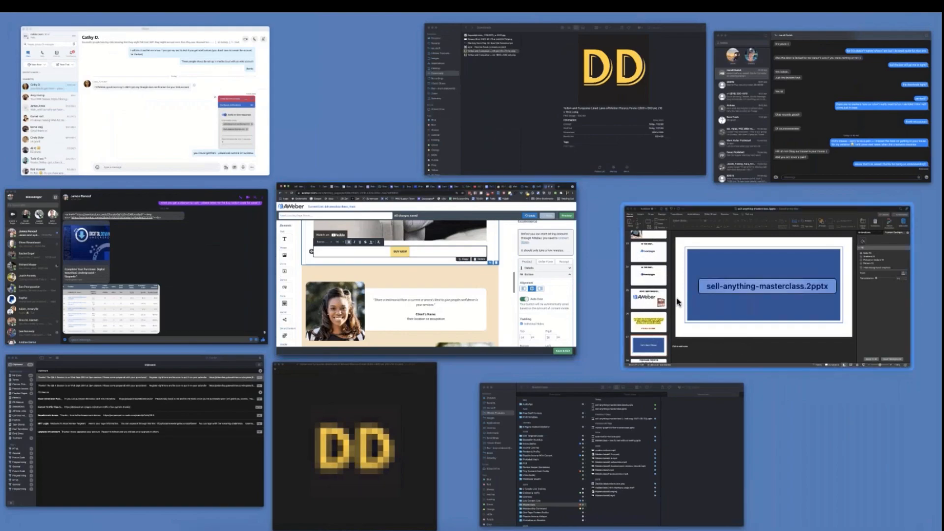
Step: Switch to the sell-anything-masterclass.2pptx presentation in PowerPoint, start the slide show from the "Let's See A Demo" slide and advance one slide
{"action": "left_click", "coordinate": [676, 300]}
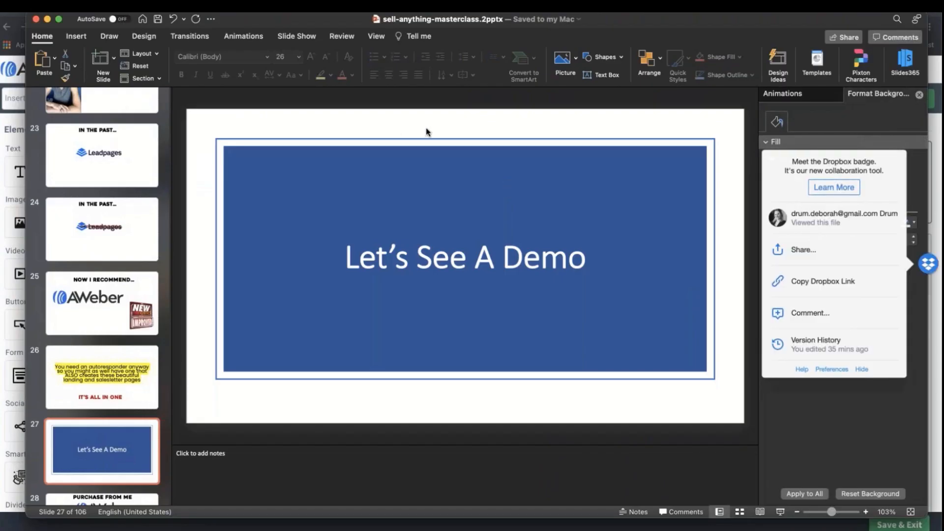
{"action": "left_click", "coordinate": [302, 6]}
{"action": "left_click", "coordinate": [310, 15]}
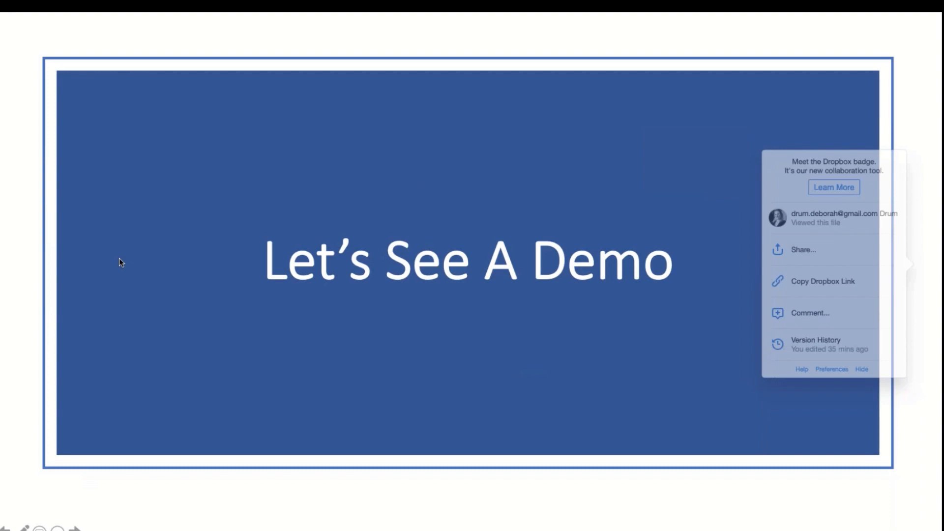
{"action": "left_click", "coordinate": [119, 259]}
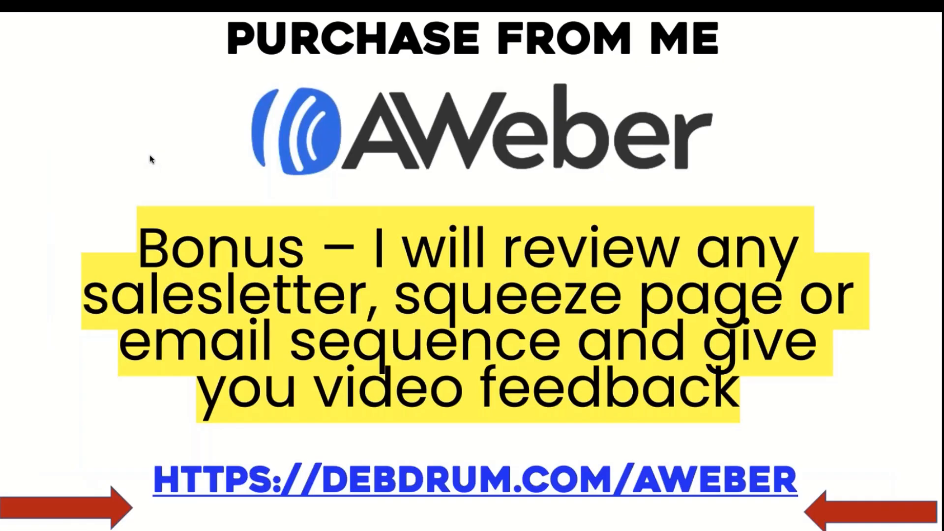